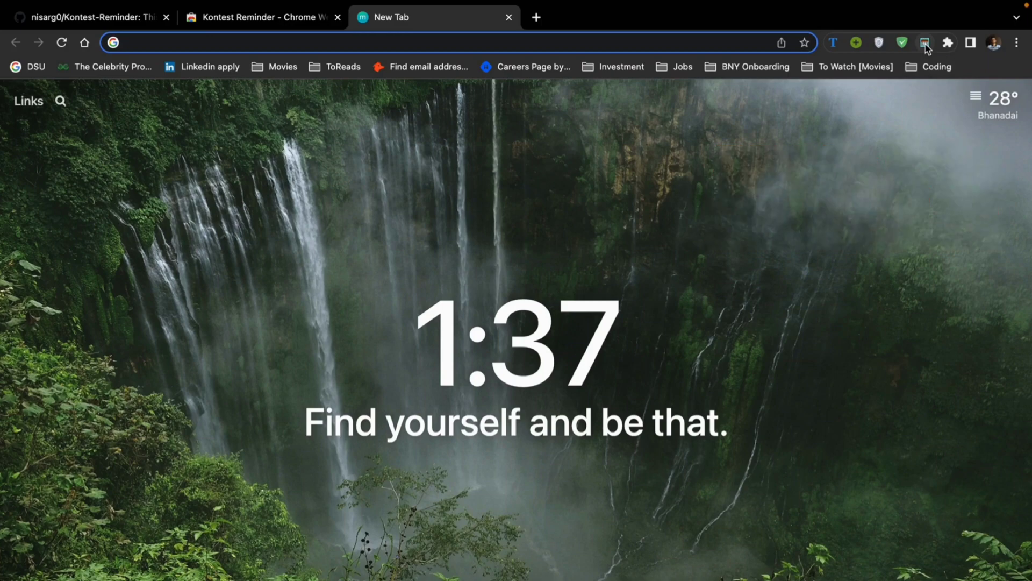
- Show the contest reminder's Ongoing list, then its Upcoming list with AtCoder contests
click(926, 43)
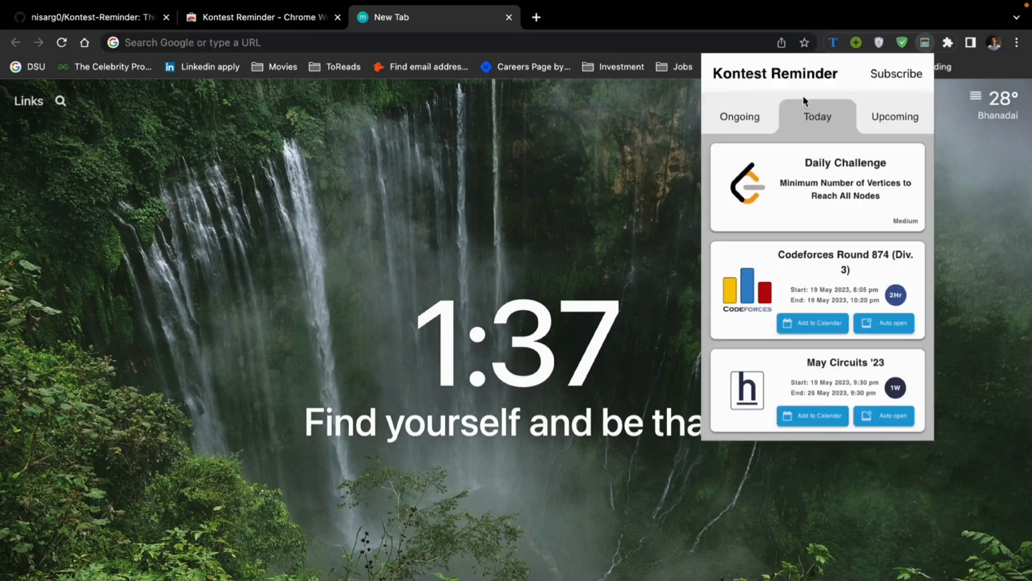
click(750, 119)
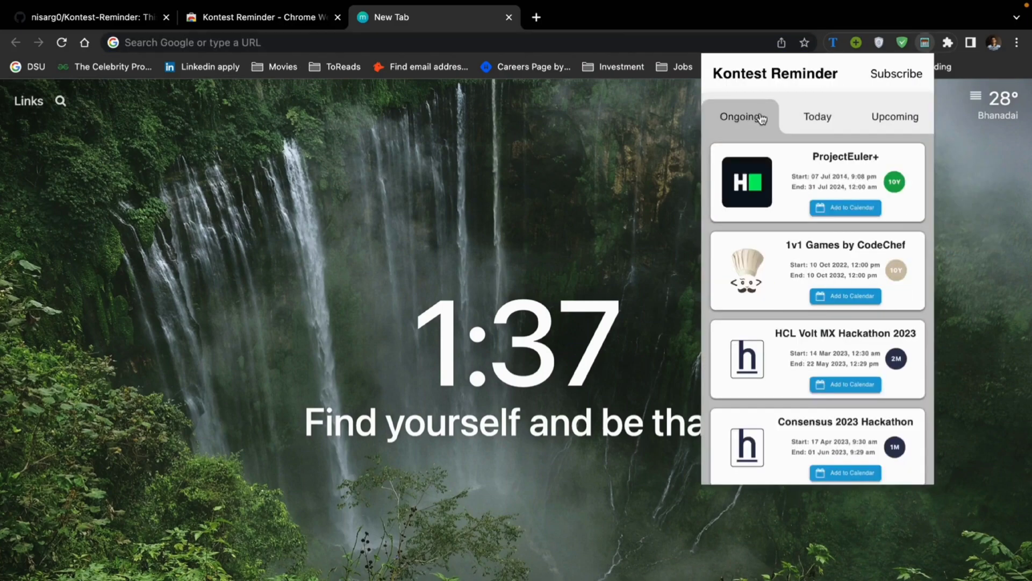
click(904, 115)
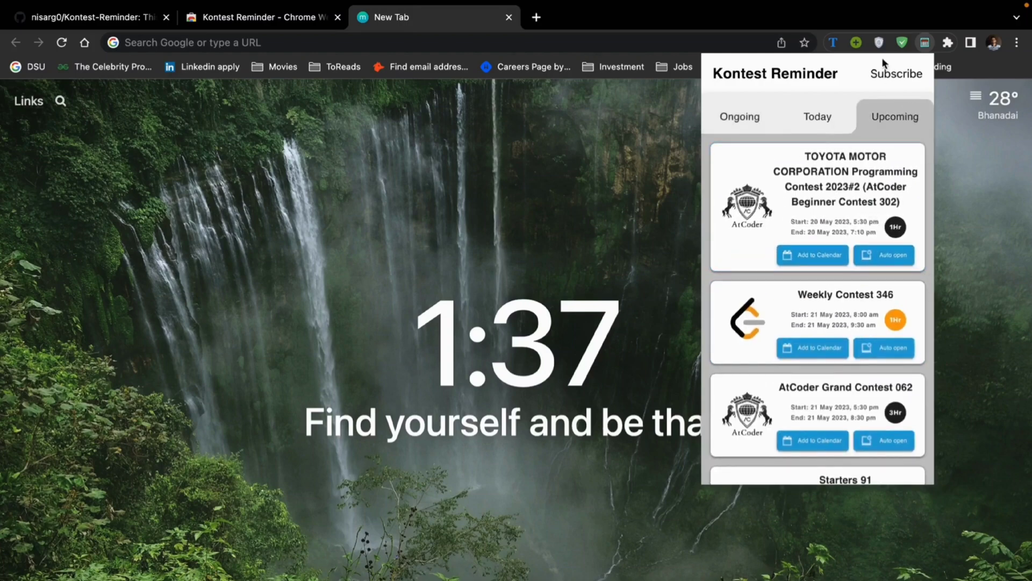
- Show the Subscribe page listing the daily challenge choice and contest platforms
click(884, 73)
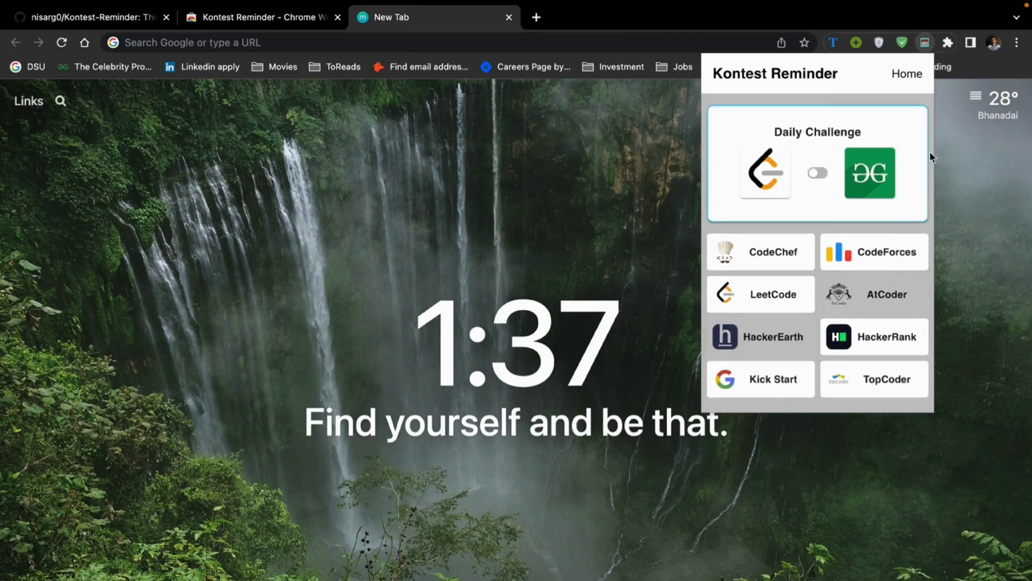
- Return to today's list, review the prefilled Codeforces Round 874 event's link and description, and save it
click(905, 76)
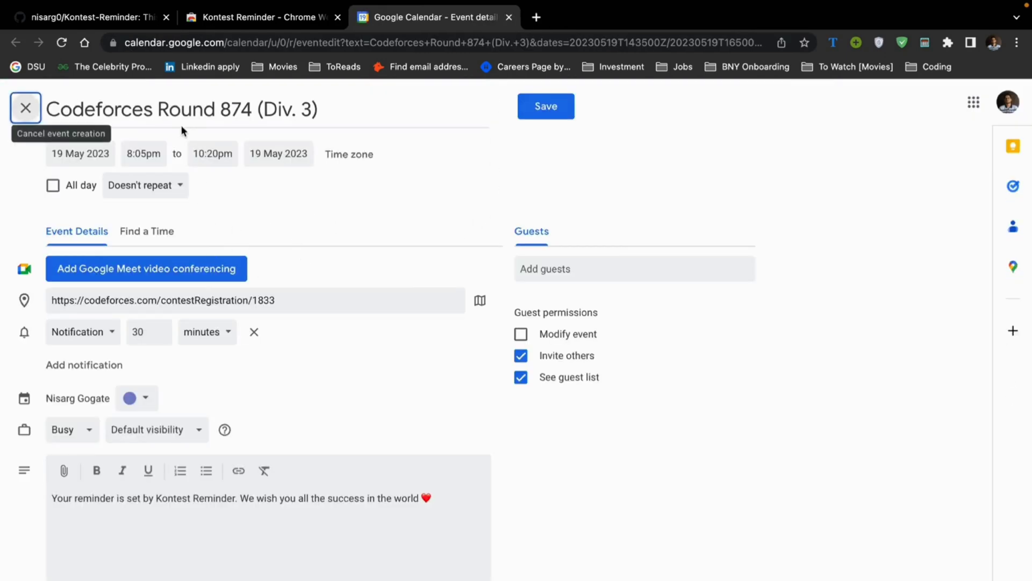
drag(300, 300, 4, 300)
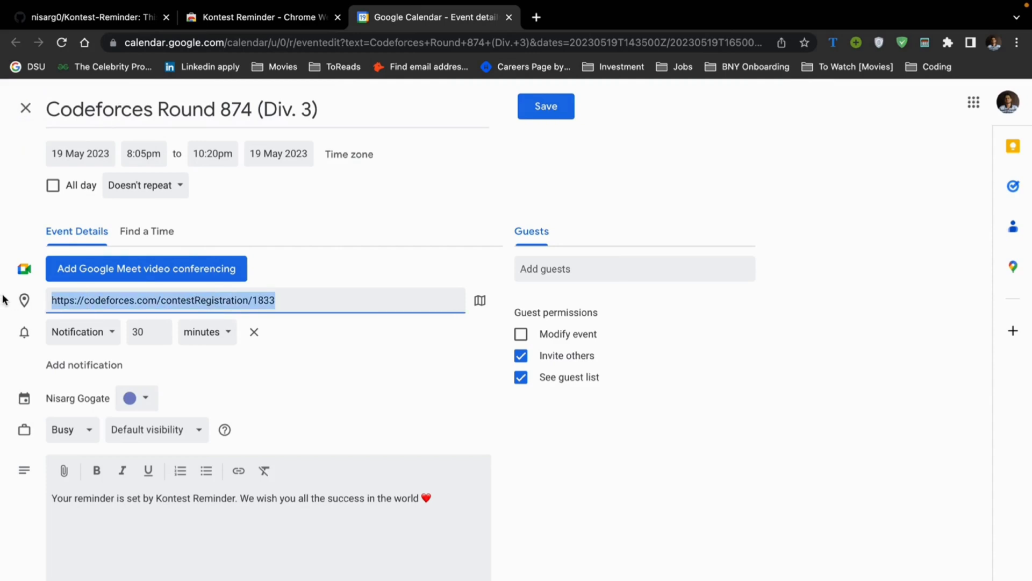
drag(236, 498, 465, 500)
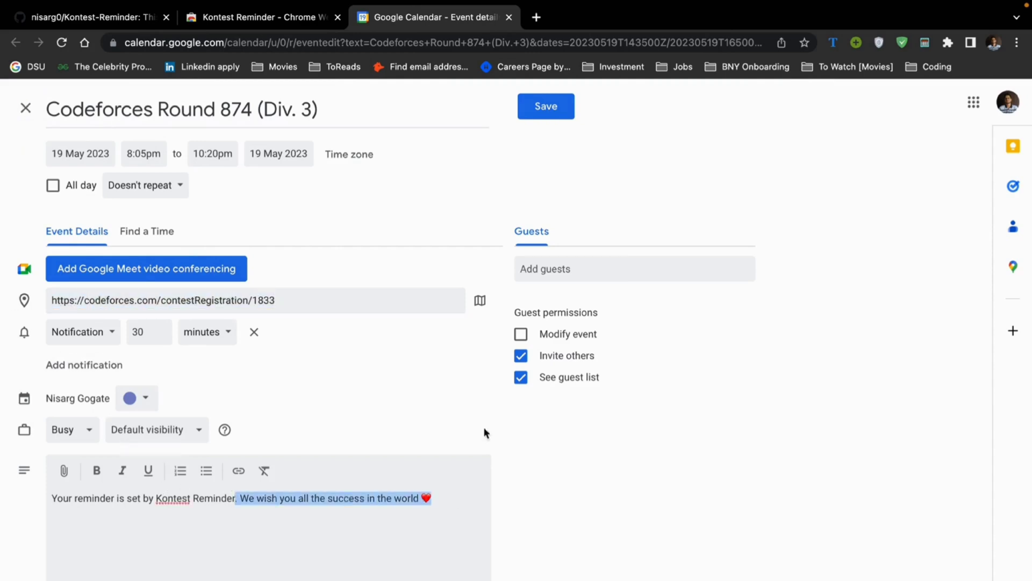
click(546, 106)
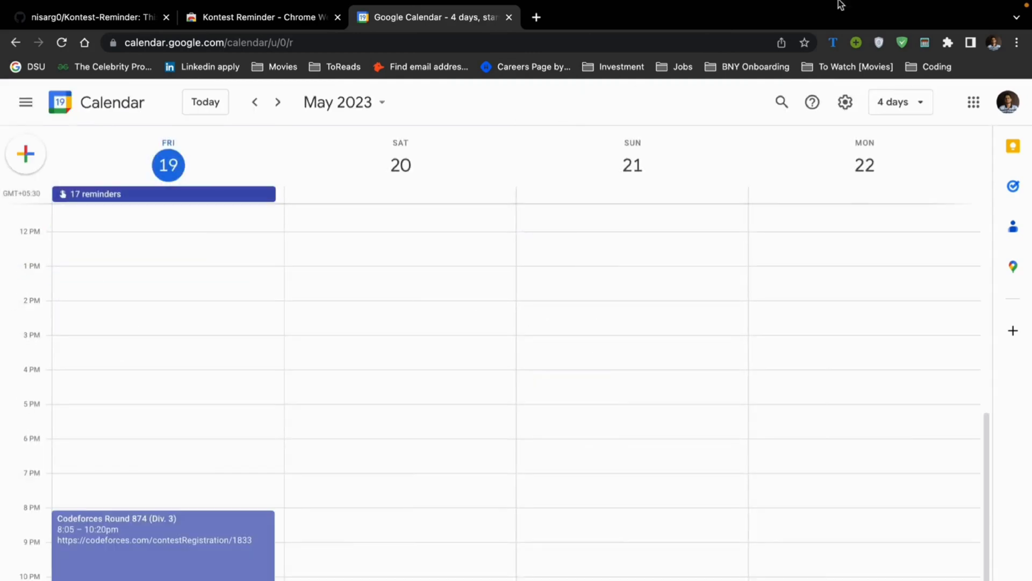
- Enable Auto open on the Codeforces Round 874 (Div. 3) card in the reminder
click(924, 43)
mouse_move(884, 361)
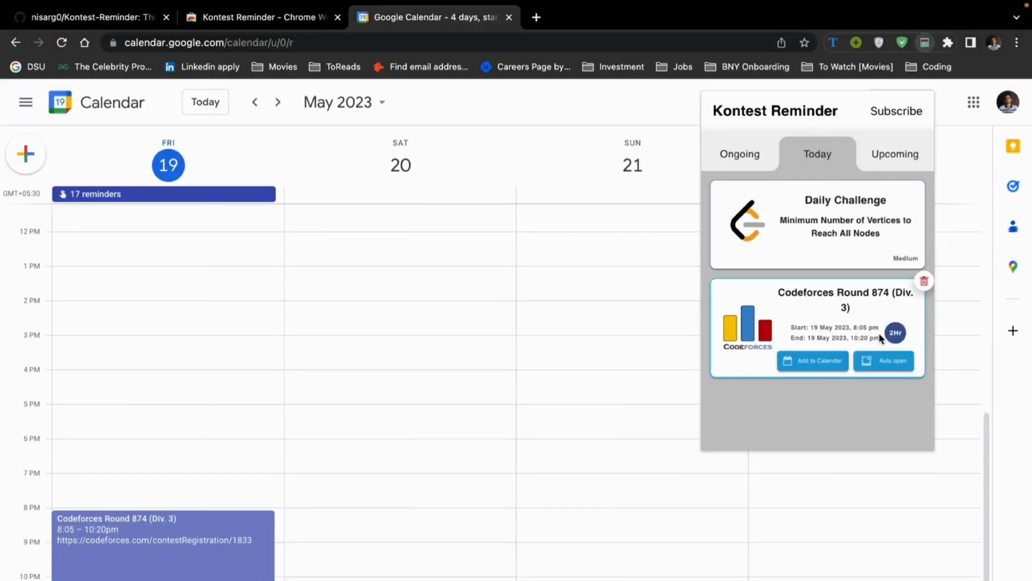
click(884, 360)
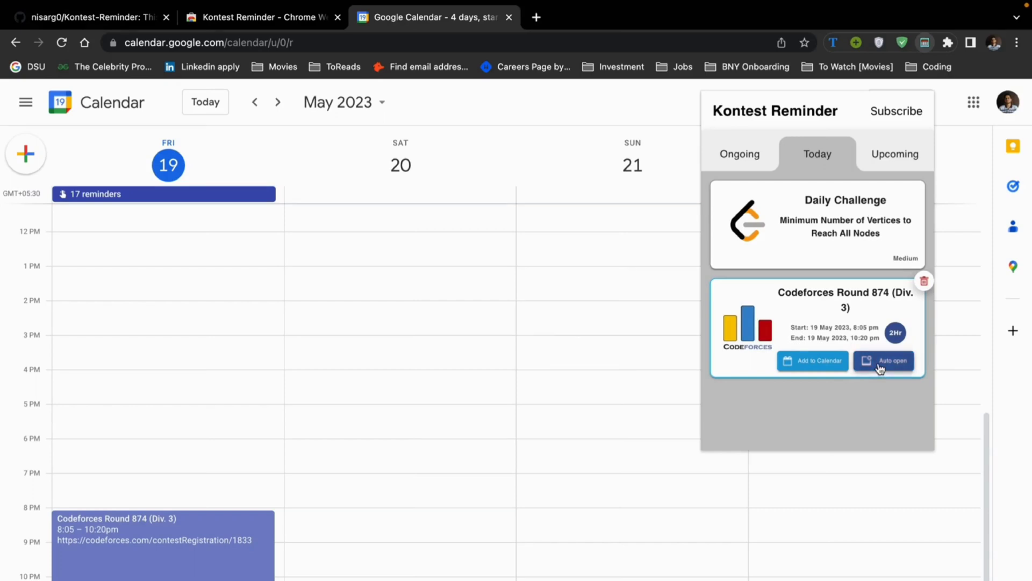
click(880, 364)
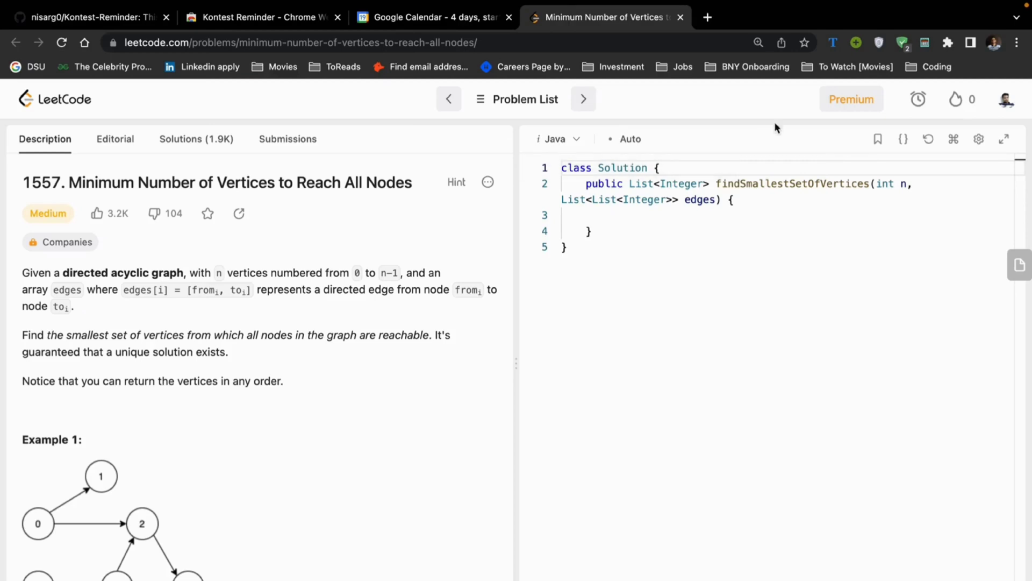
- Reopen the contest reminder over the LeetCode daily challenge page
click(924, 44)
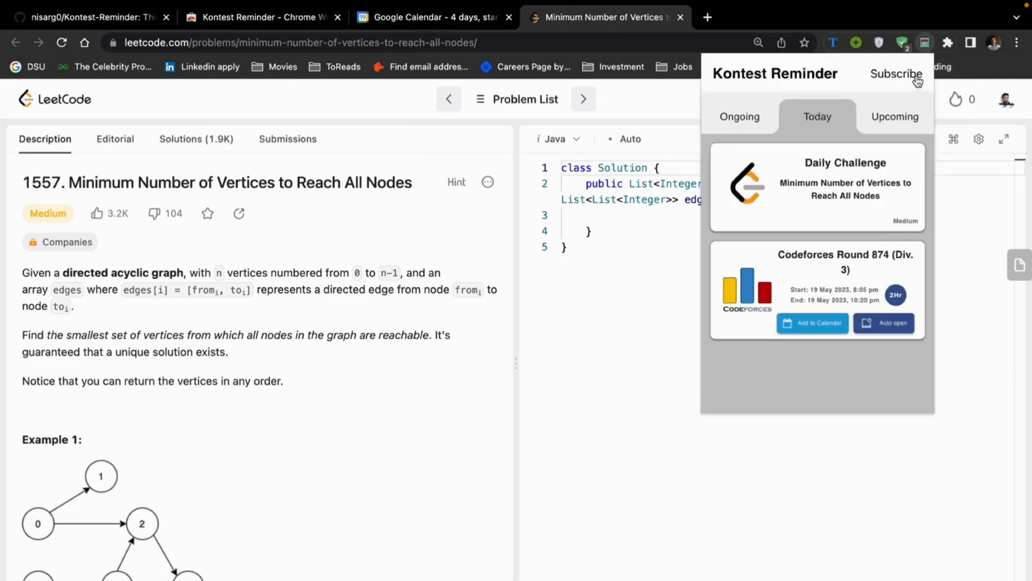
- Switch the daily challenge source to GeeksforGeeks and launch its Problem of the Day
click(896, 73)
click(818, 175)
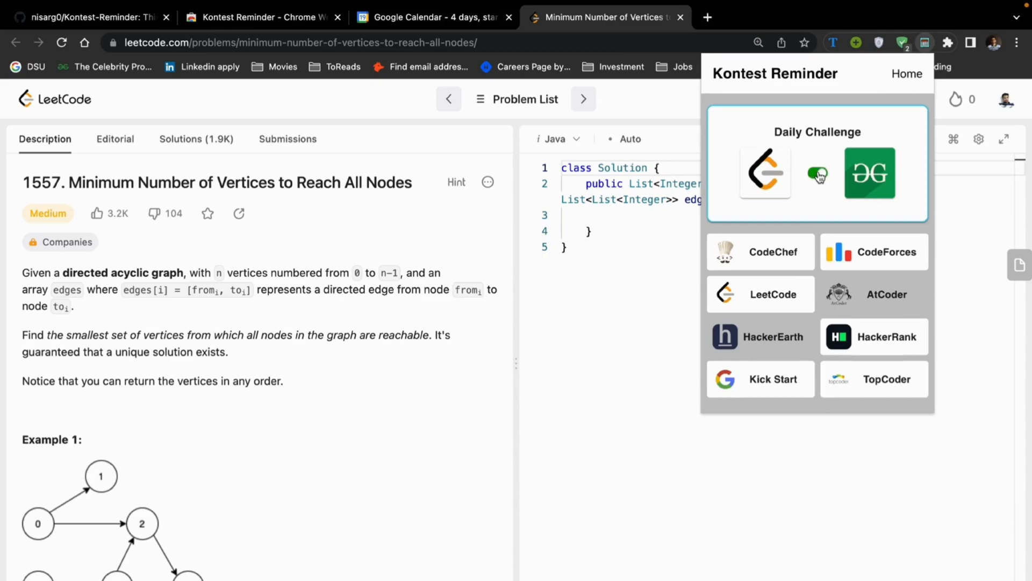
click(907, 73)
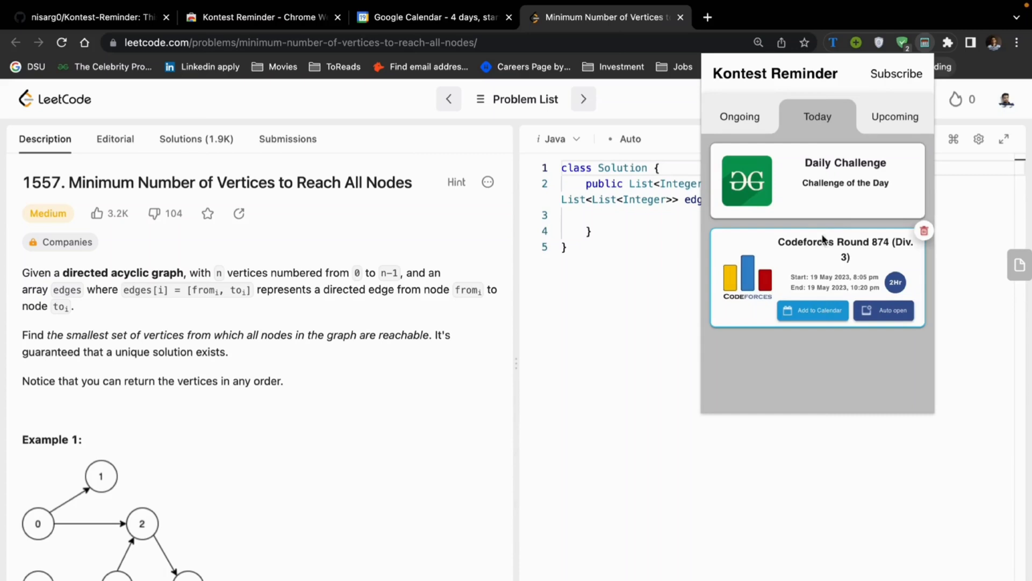
click(816, 192)
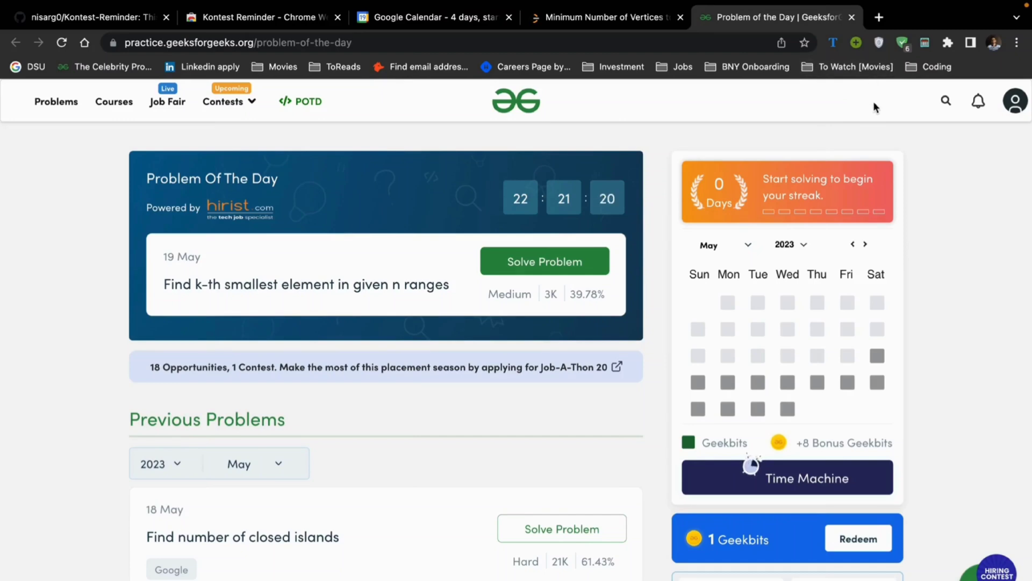
mouse_move(428, 4)
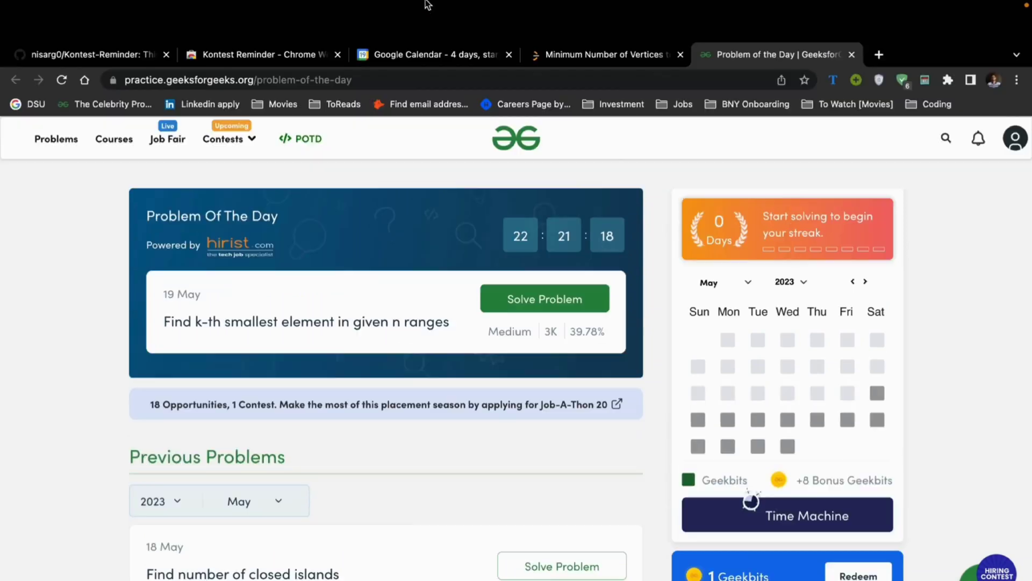
- Switch to the Kontest Reminder – Chrome Web Store tab
click(238, 54)
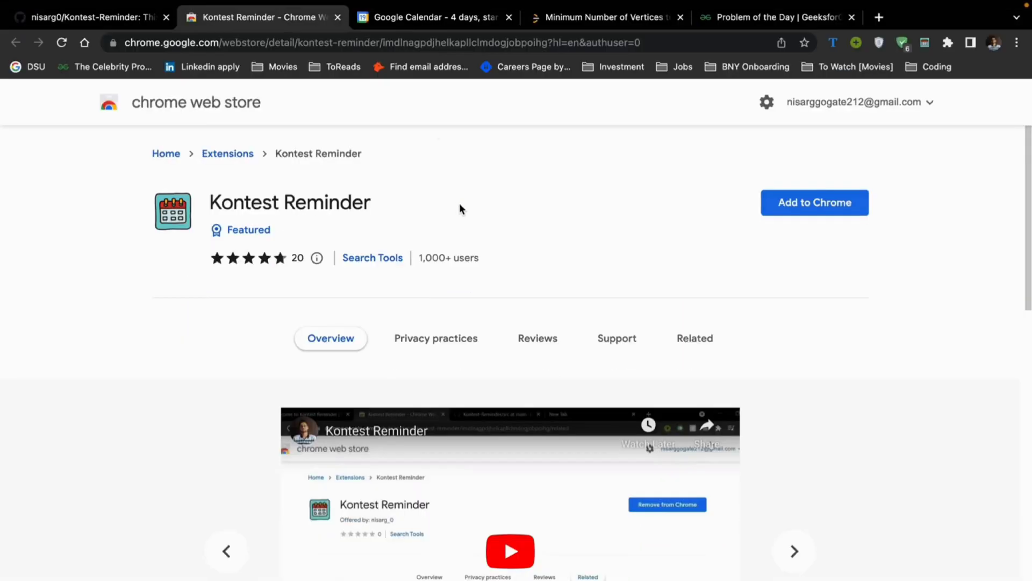